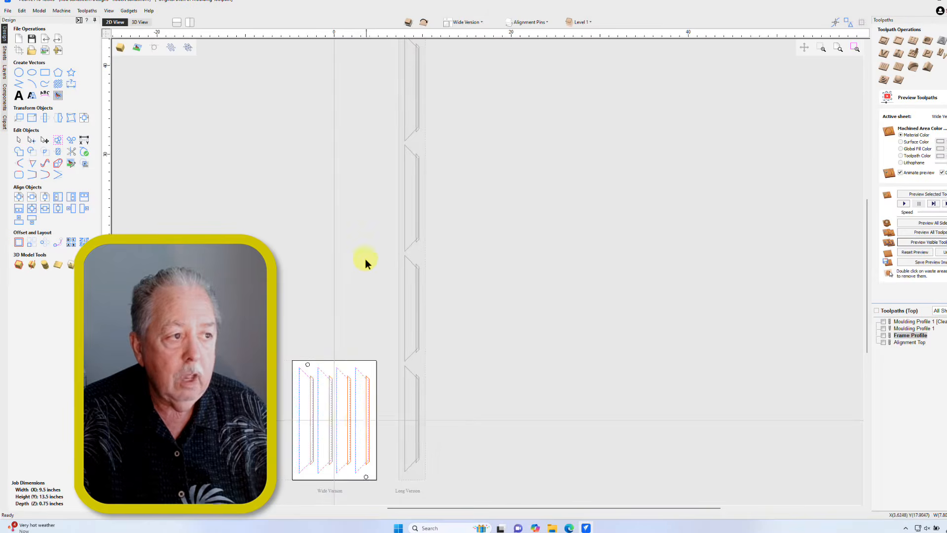
Step: Make Long Version the active sheet
middle_click_drag(365, 259, 354, 275)
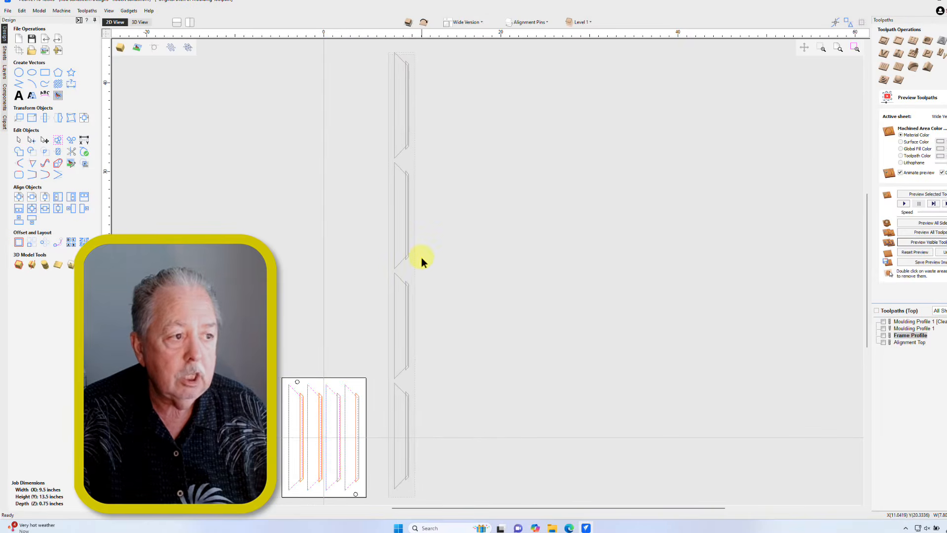
left_click(459, 22)
left_click(466, 35)
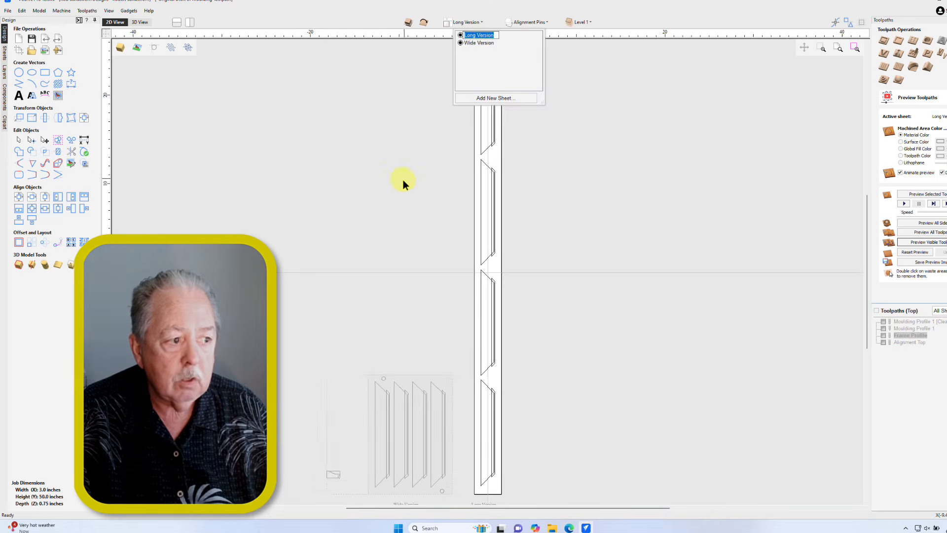
Step: Compare the toolpath lists of the Wide Version and Long Version sheets
middle_click_drag(398, 189, 384, 198)
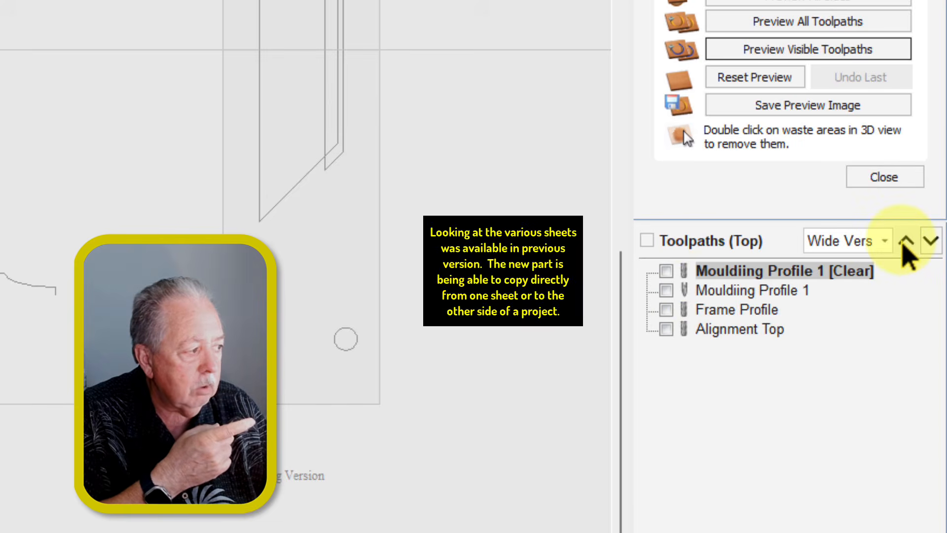
left_click(886, 246)
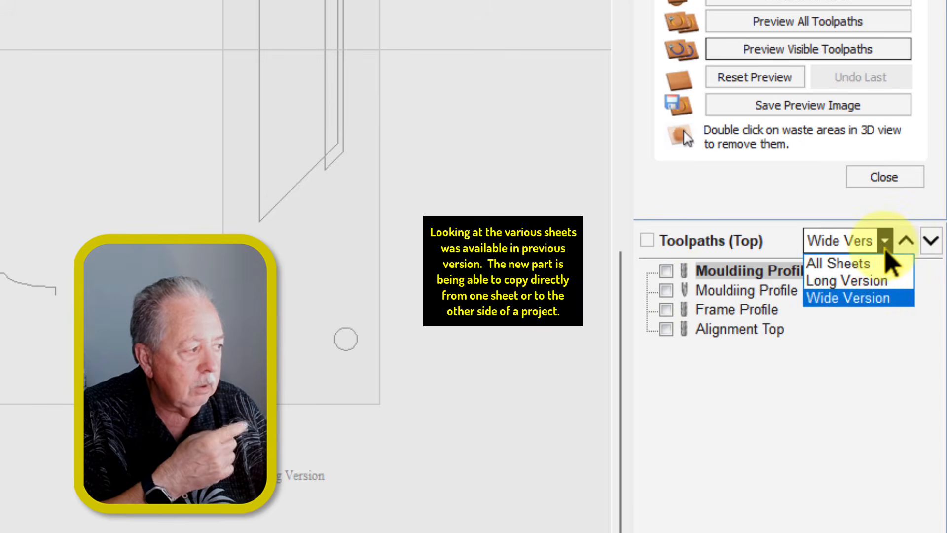
left_click(842, 298)
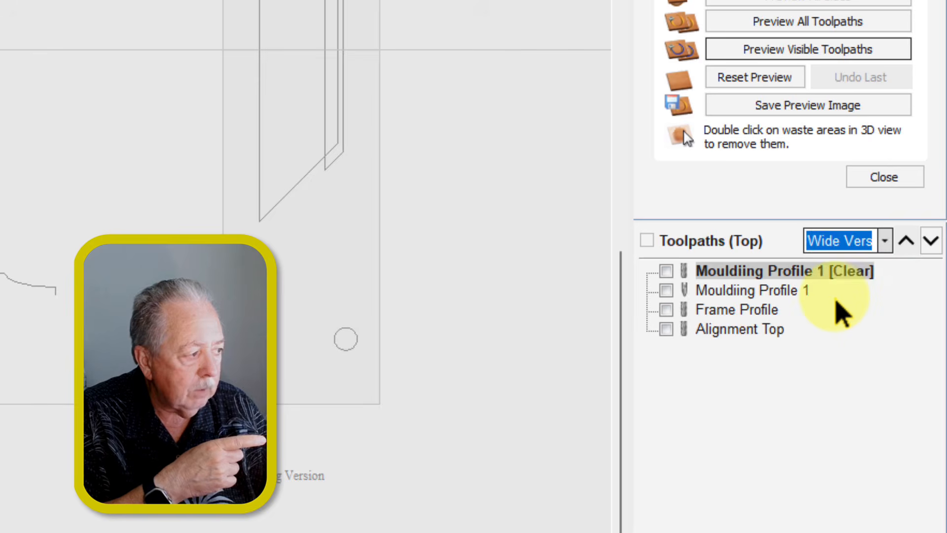
left_click(887, 242)
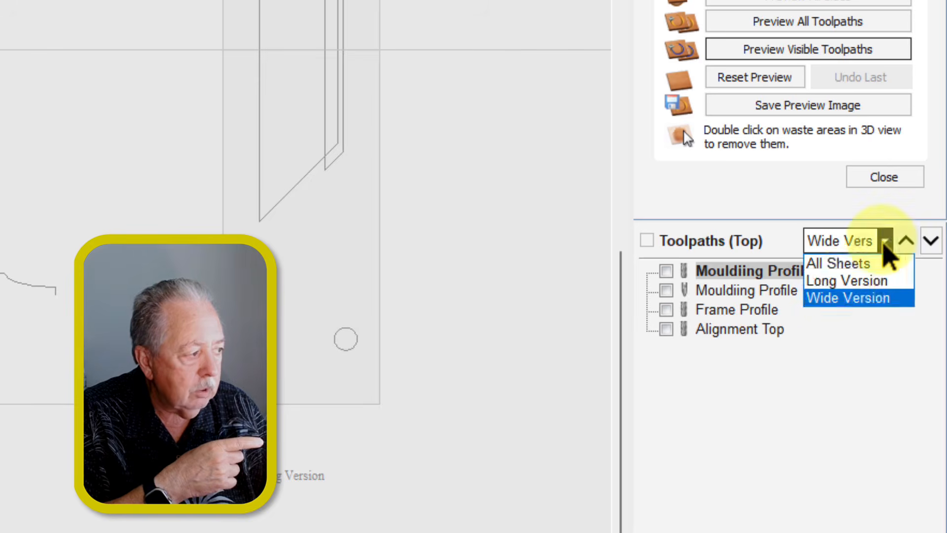
left_click(852, 279)
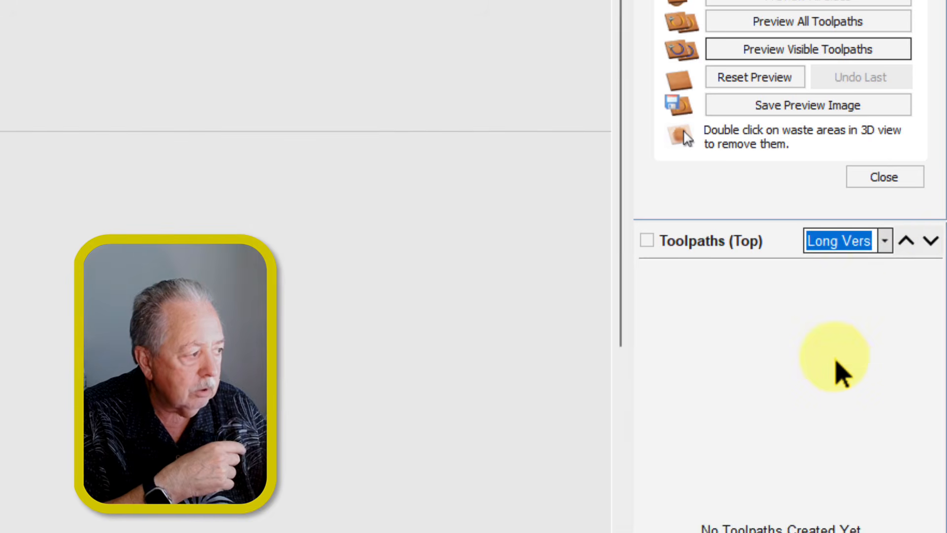
left_click(885, 244)
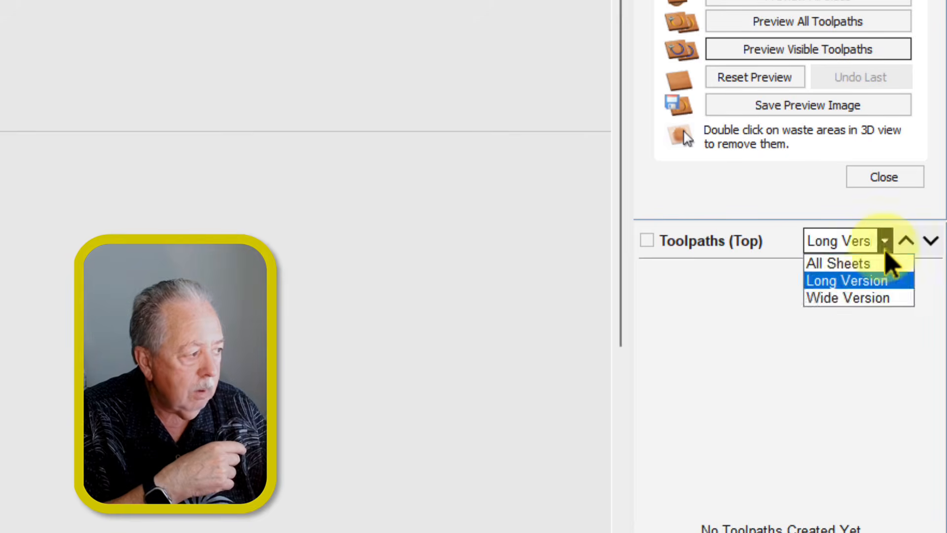
left_click(843, 299)
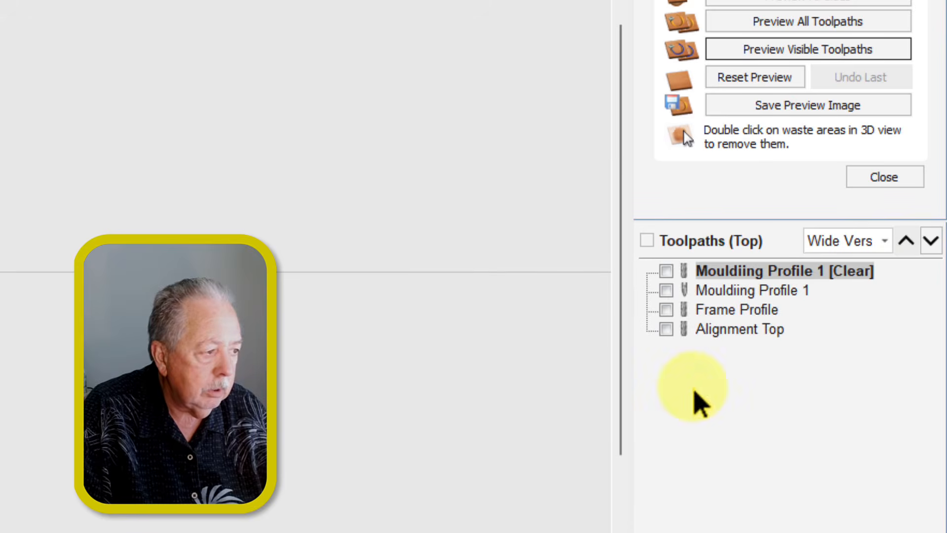
mouse_move(679, 333)
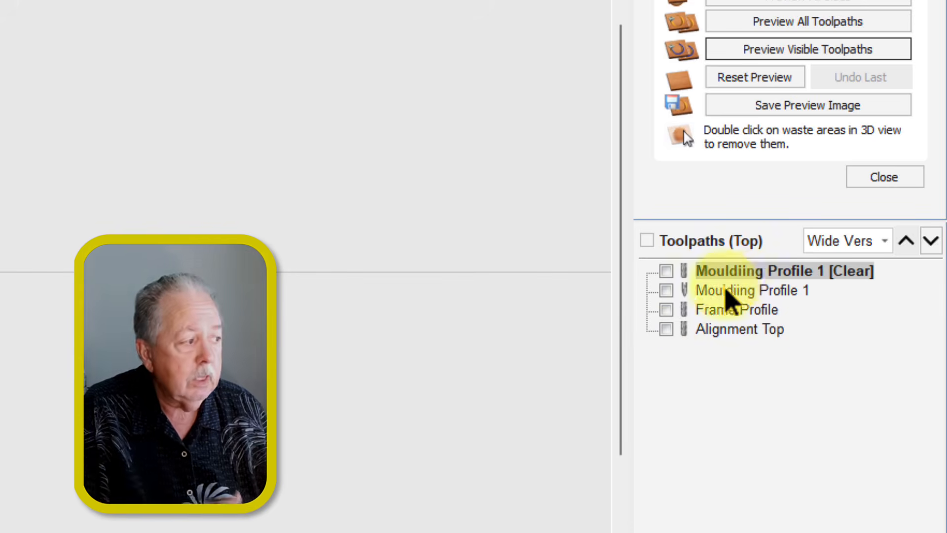
Step: Copy the Mouldiing Profile 1 [Clear] toolpath to the Long Version sheet
right_click(766, 275)
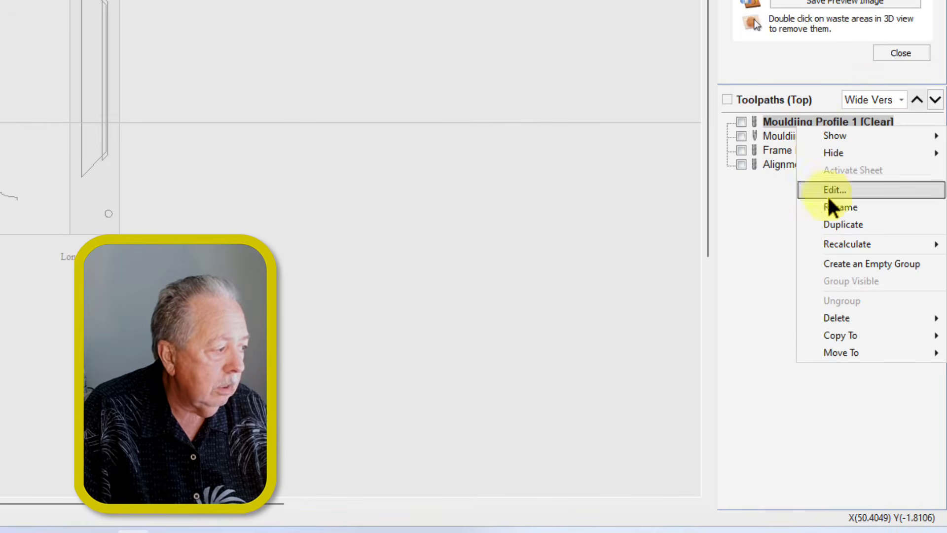
mouse_move(842, 335)
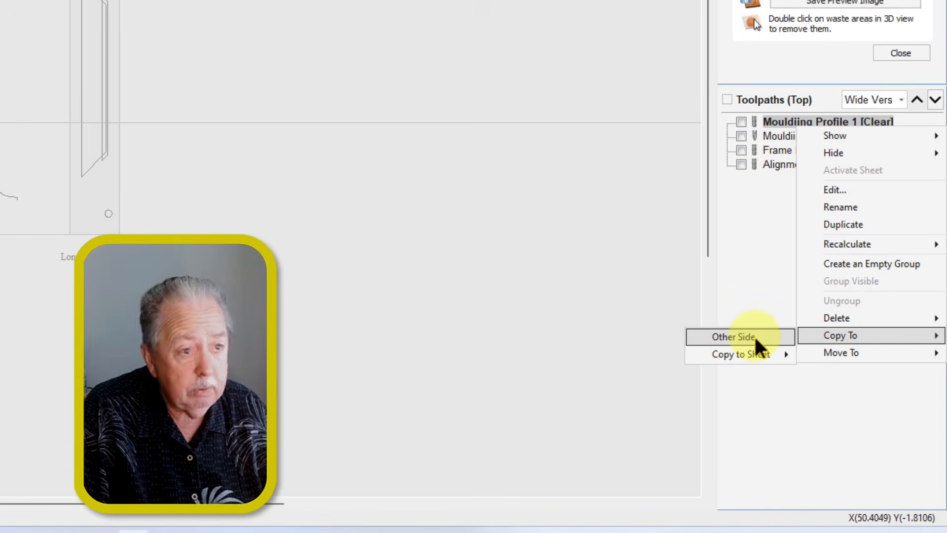
mouse_move(765, 357)
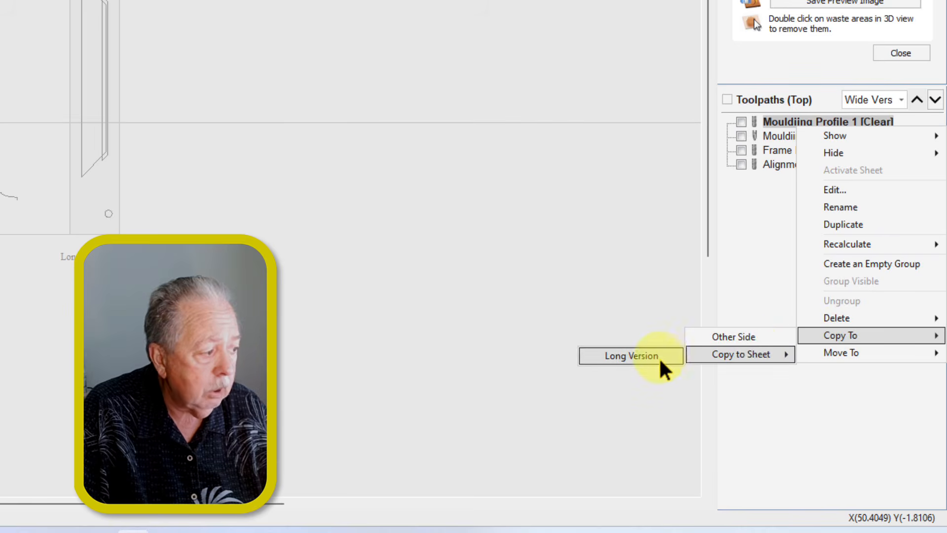
left_click(636, 355)
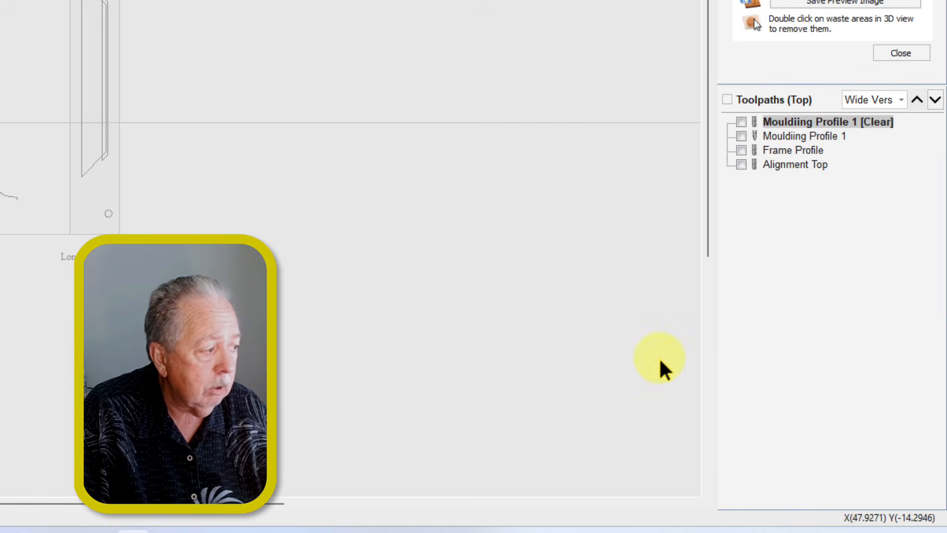
Step: Show toolpaths for all sheets and copy the Frame Profile toolpath to the Long Version sheet
left_click(901, 100)
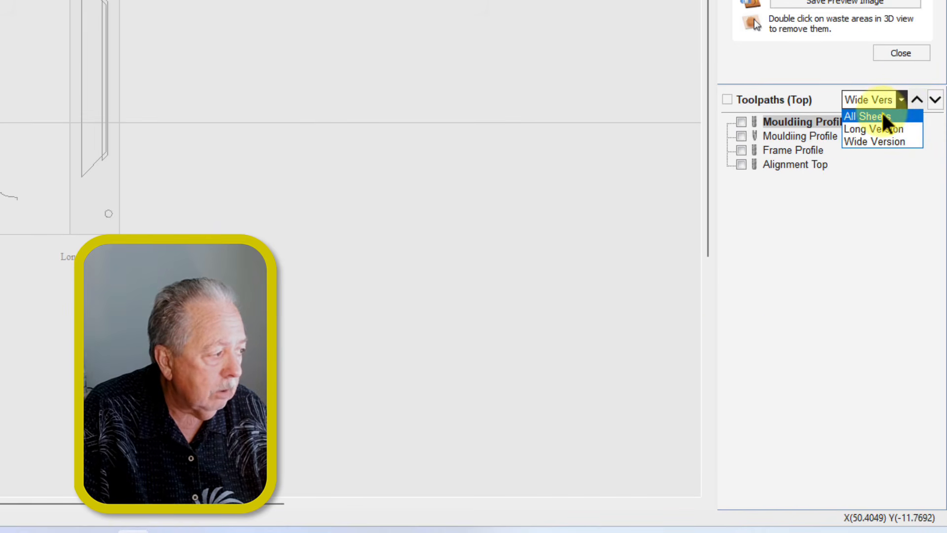
left_click(883, 117)
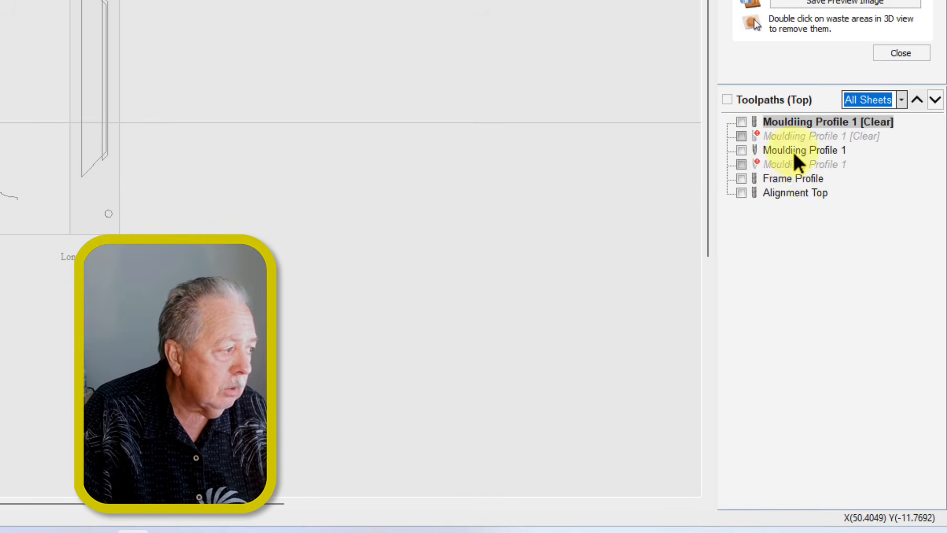
left_click(796, 180)
right_click(796, 181)
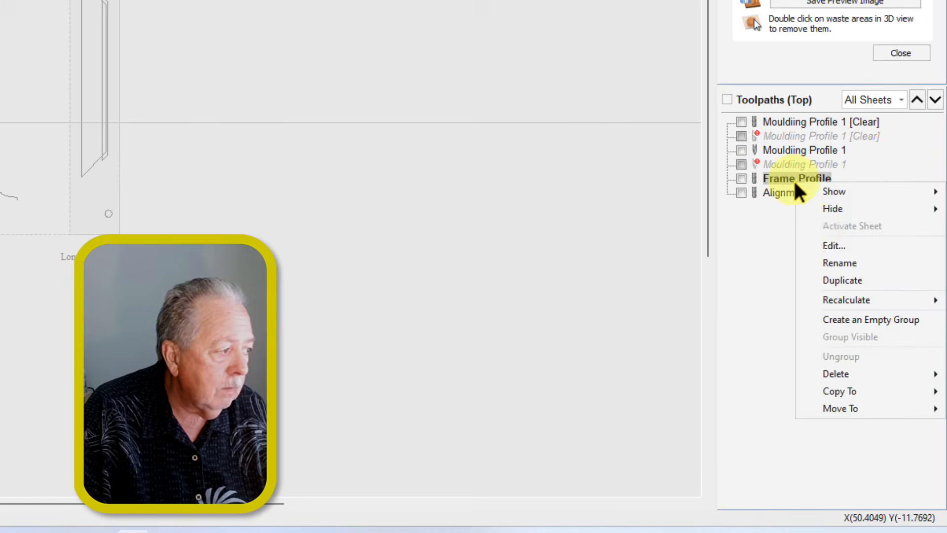
mouse_move(829, 393)
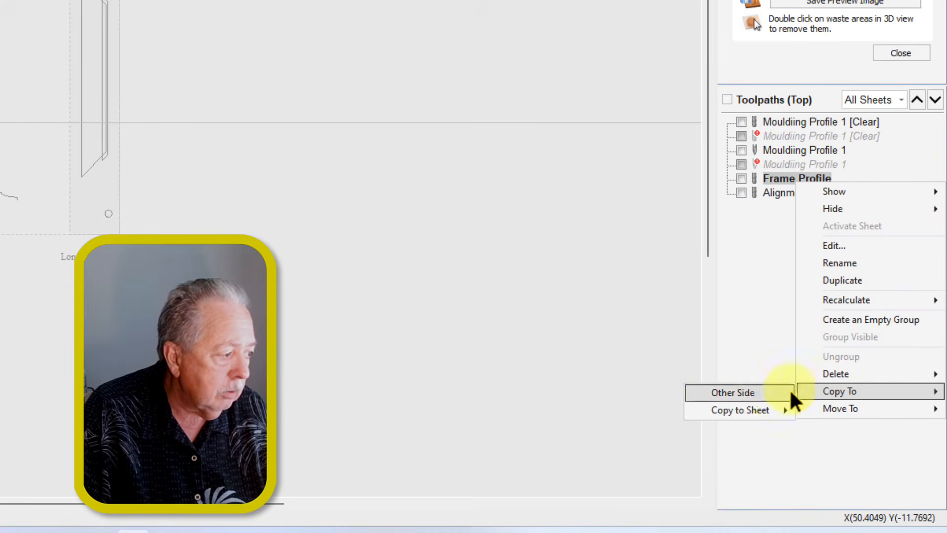
mouse_move(693, 420)
left_click(654, 413)
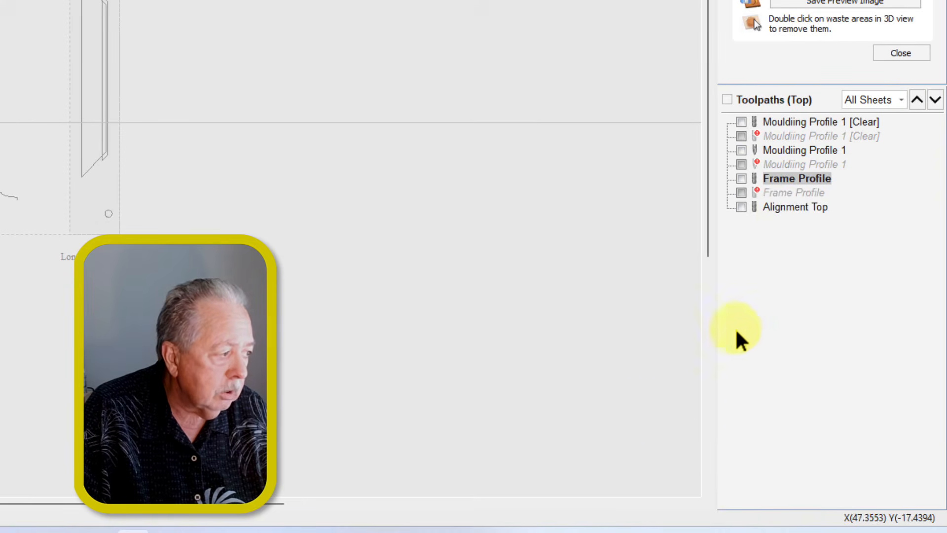
Step: Copy the Alignment Top toolpath to the Long Version sheet
left_click(788, 217)
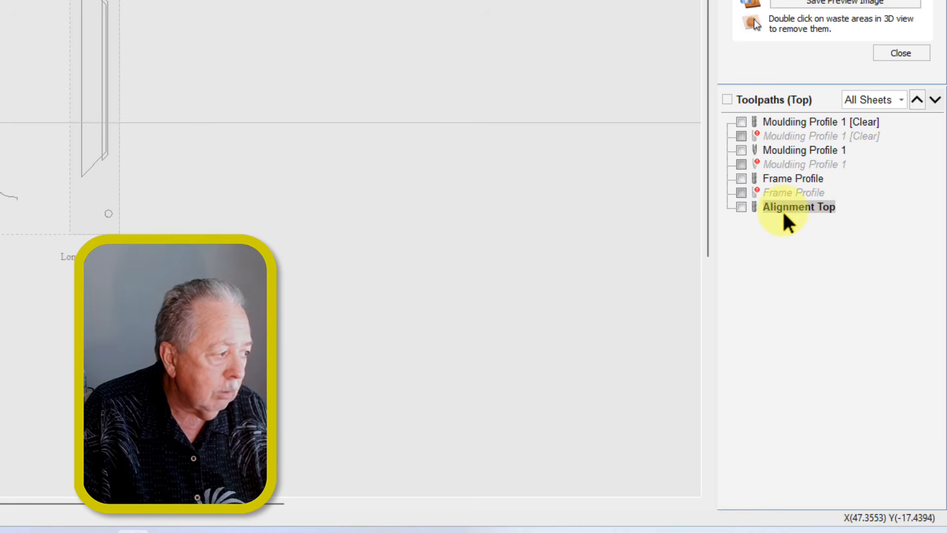
right_click(784, 217)
mouse_move(812, 423)
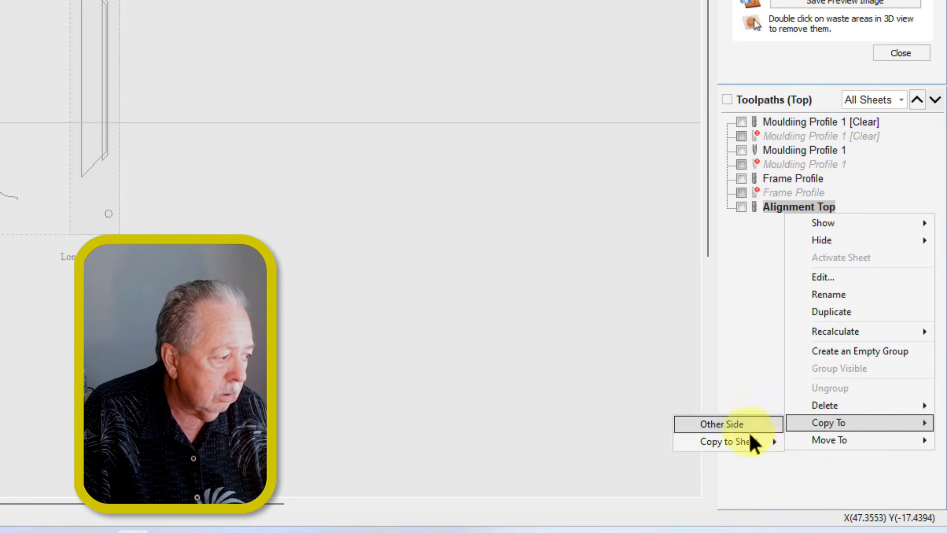
mouse_move(742, 442)
left_click(658, 444)
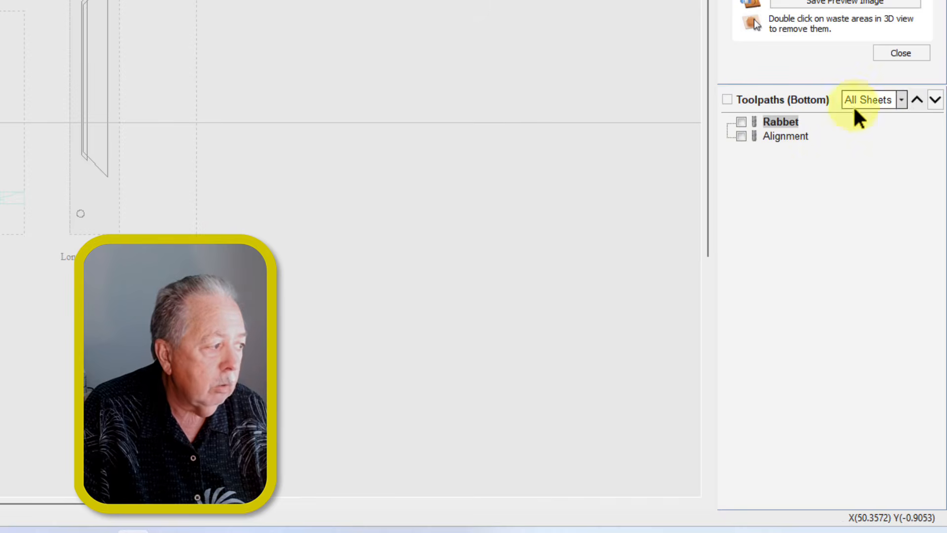
Step: Copy the bottom-side Rabbet toolpath to the Long Version sheet
right_click(768, 129)
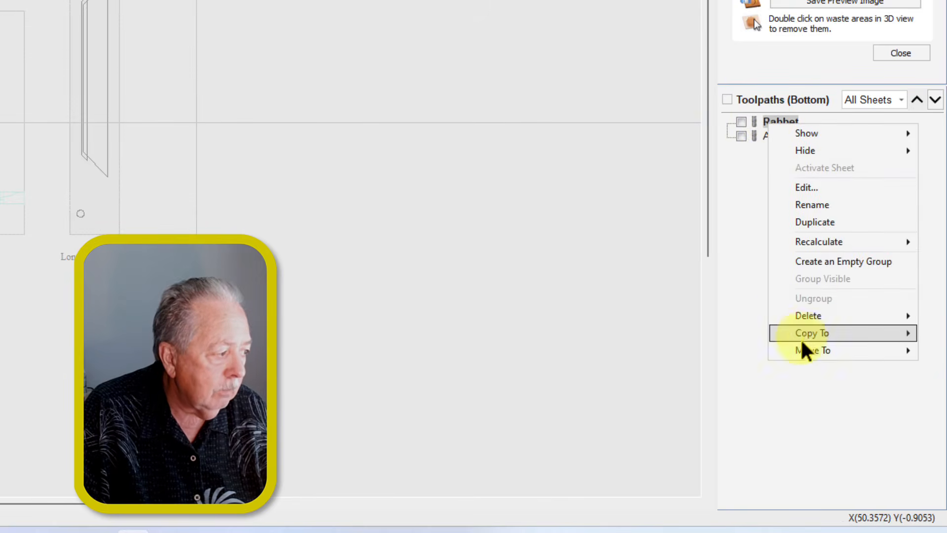
mouse_move(802, 345)
mouse_move(744, 358)
left_click(633, 357)
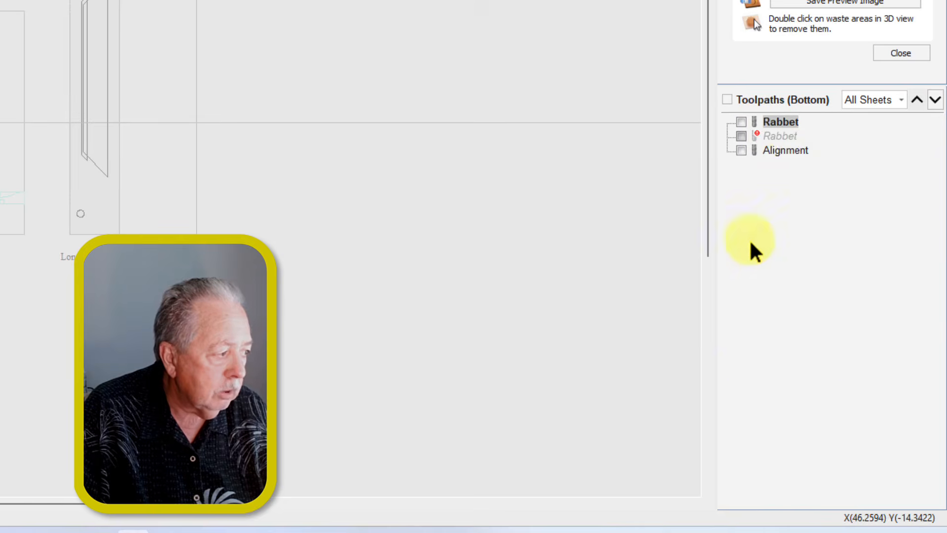
Step: Copy the bottom-side Alignment toolpath to the Long Version sheet
left_click(789, 149)
right_click(789, 149)
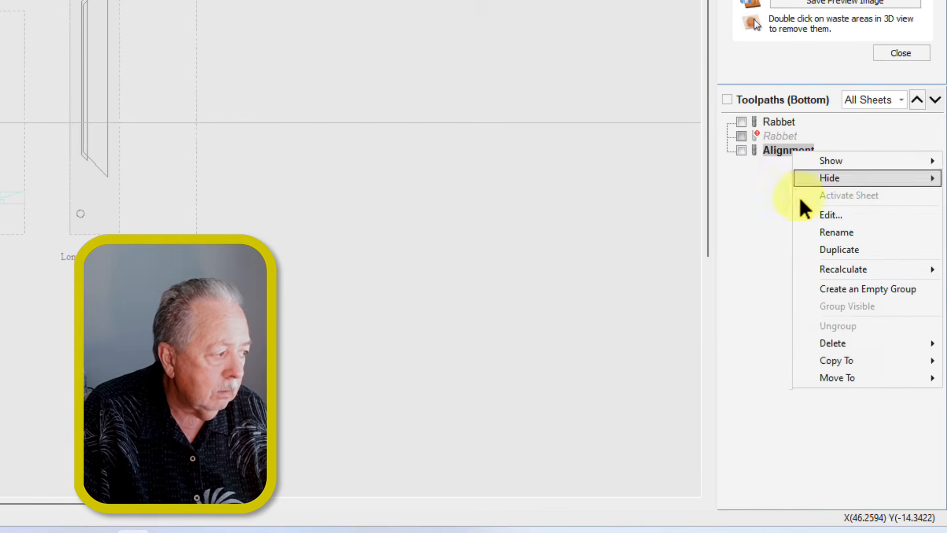
mouse_move(825, 360)
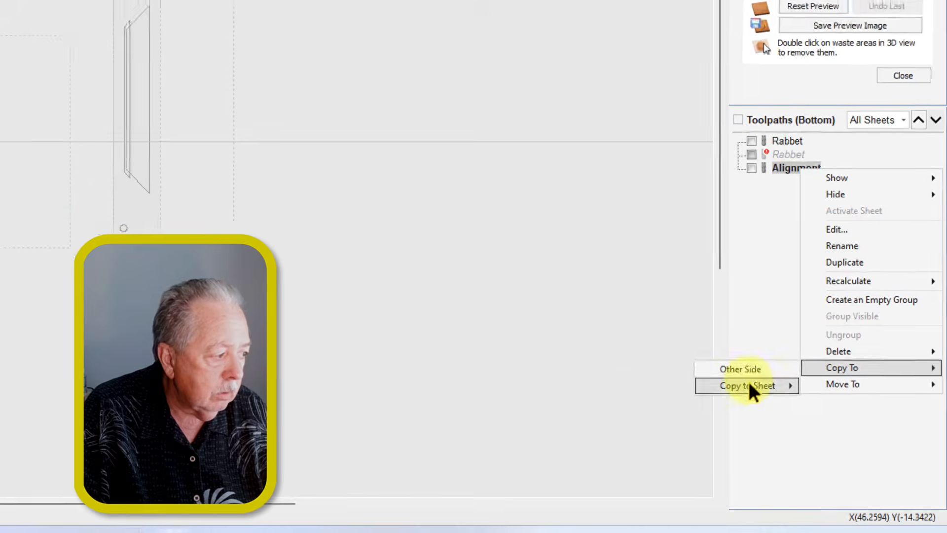
mouse_move(748, 385)
left_click(651, 385)
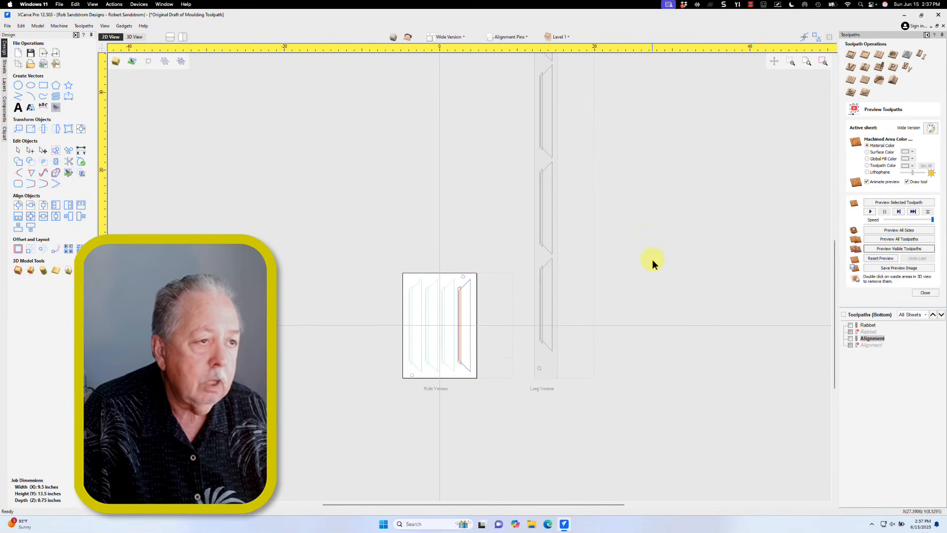
Step: Return to the top side and activate the Long Version sheet from the sheets list
left_click(406, 38)
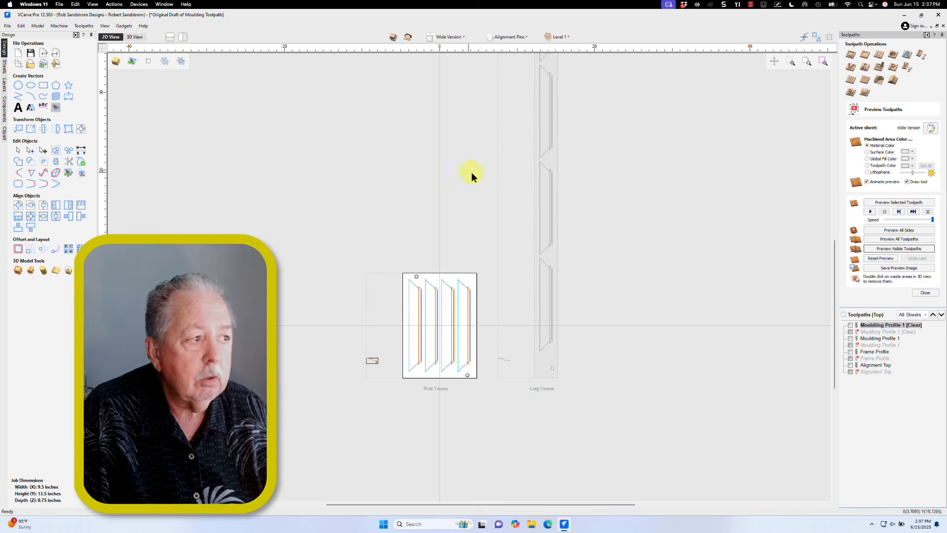
left_click(5, 66)
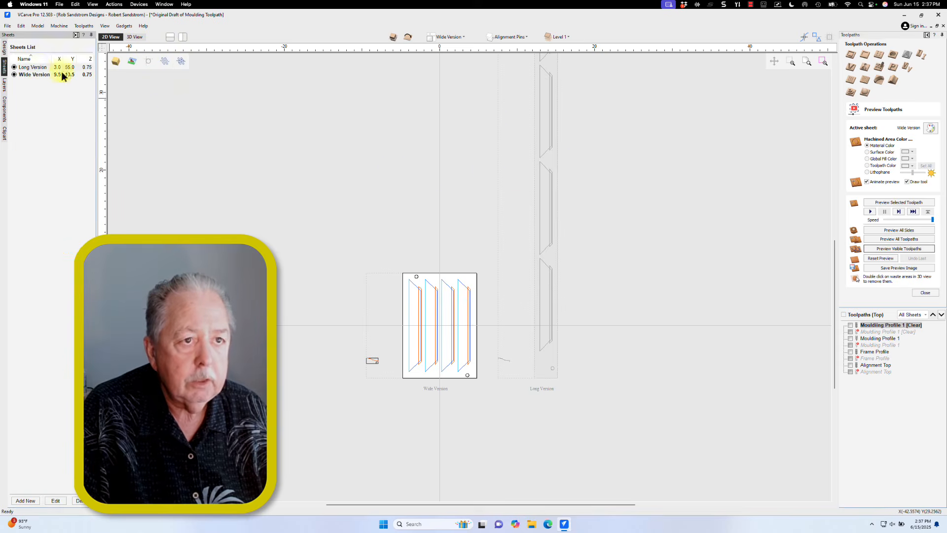
left_click(40, 68)
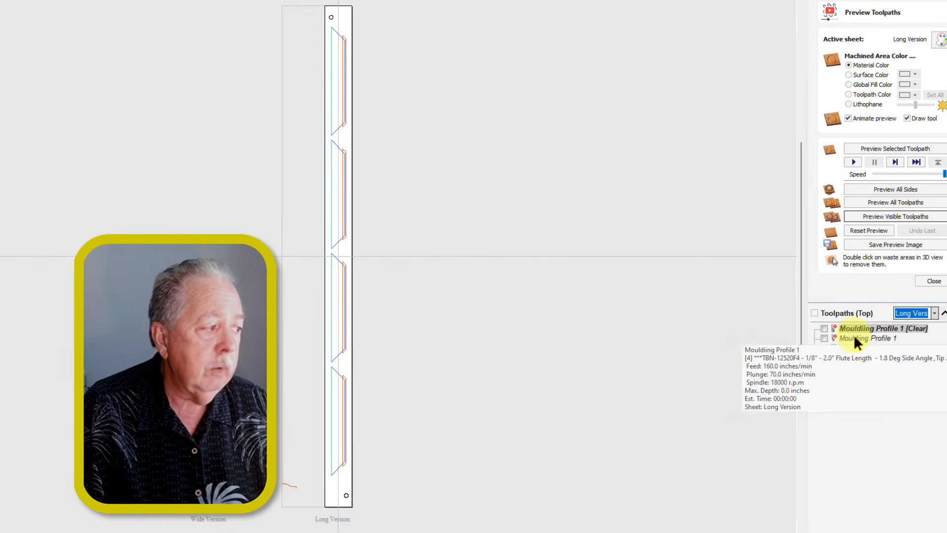
Step: Open the copied Mouldiing Profile 1 toolpath on the Long Version sheet for editing
double_click(855, 338)
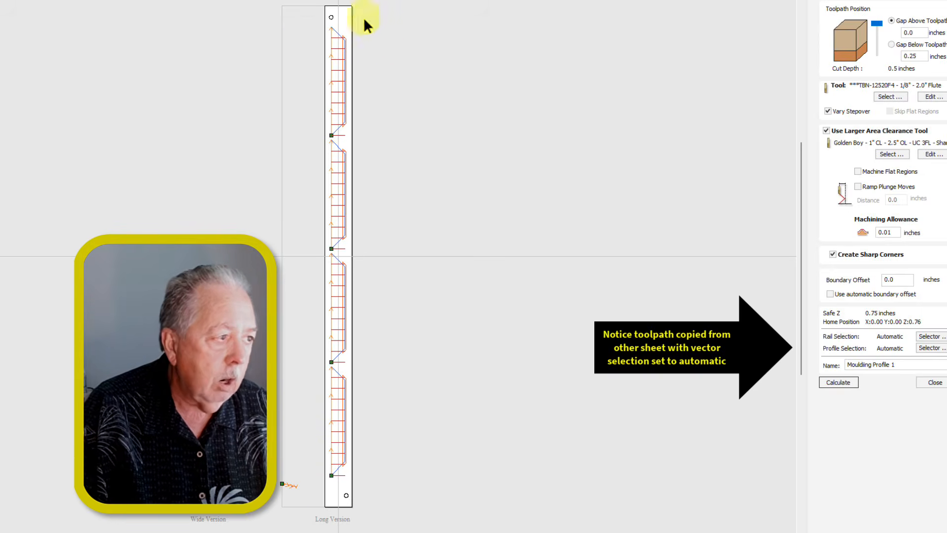
scroll(377, 118, "up", 3)
middle_click_drag(384, 151, 368, 137)
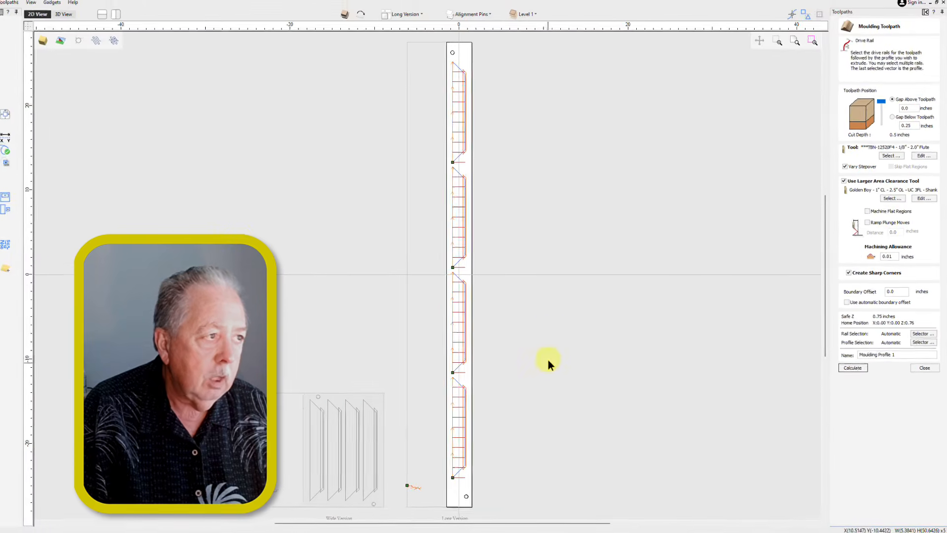
Step: Set Mouldiing Profile 1's rail selection to the Drive Rail layer vectors, associated with the toolpath, then recalculate and close it
left_click(486, 14)
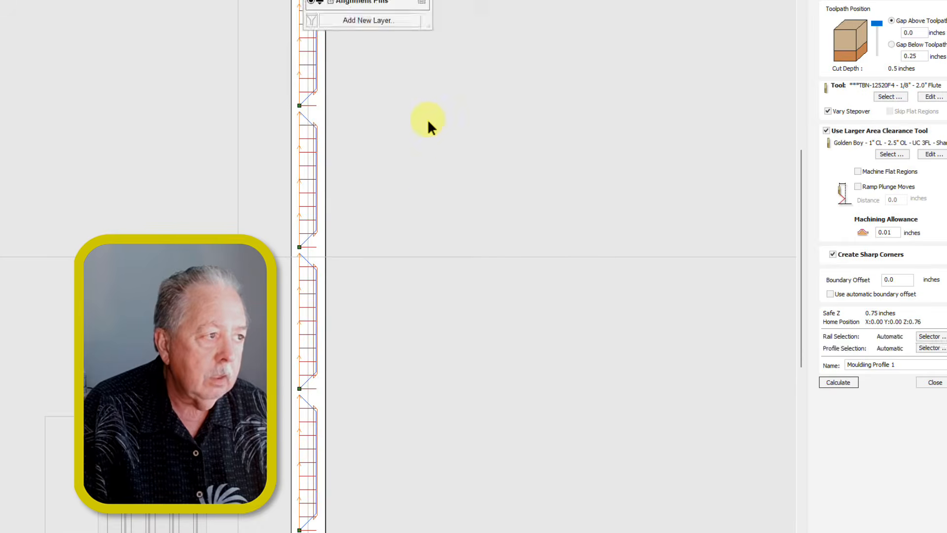
left_click(553, 176)
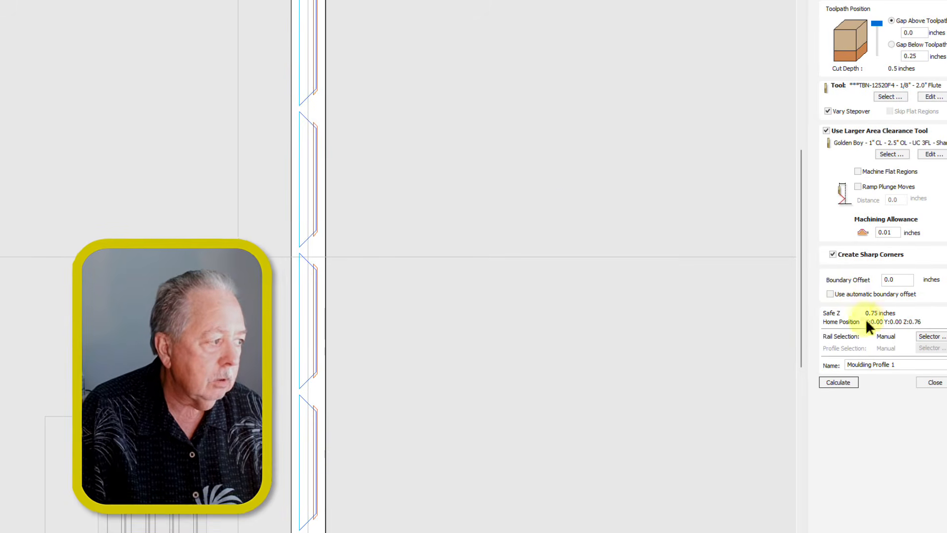
left_click(925, 336)
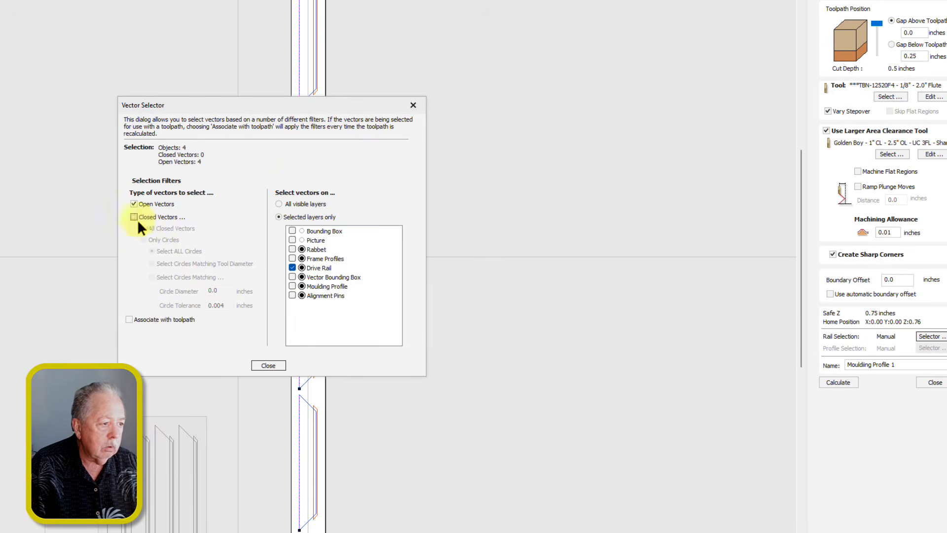
left_click(129, 320)
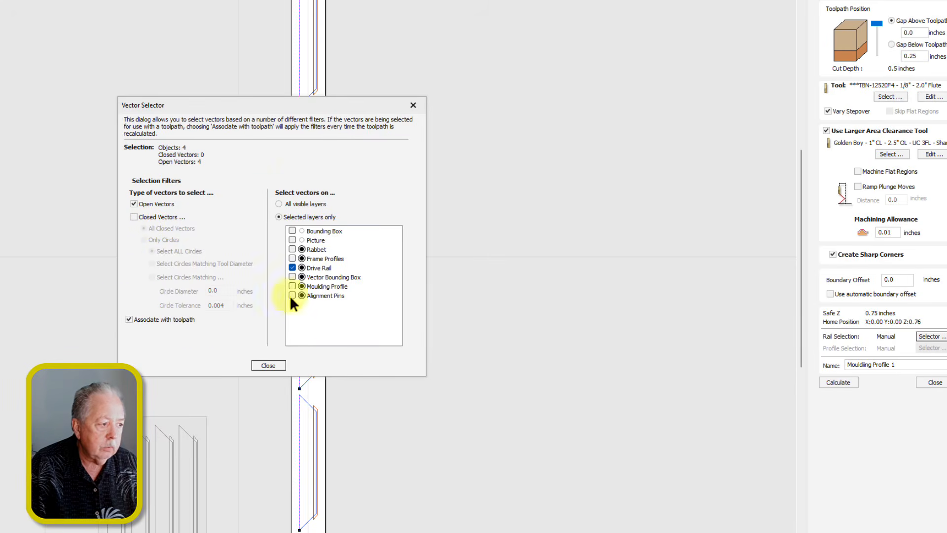
left_click(838, 382)
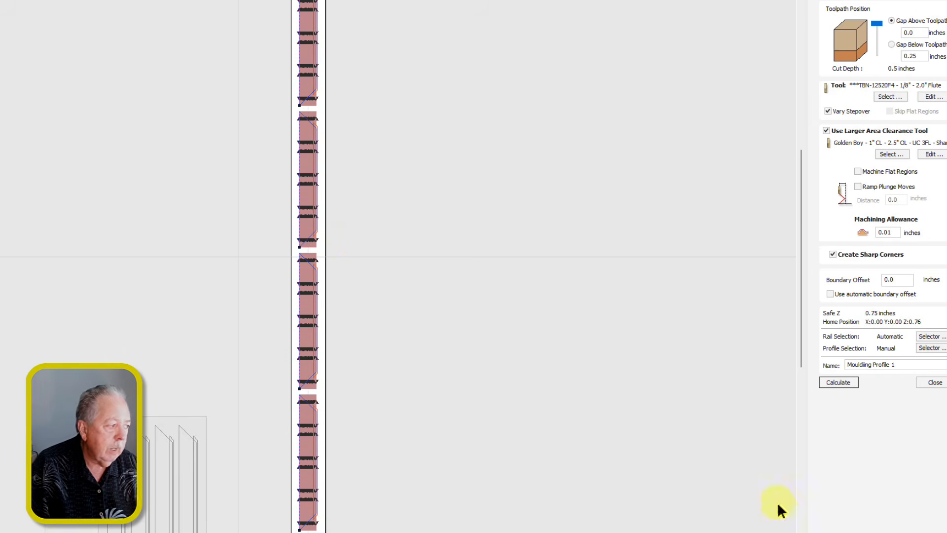
left_click(935, 382)
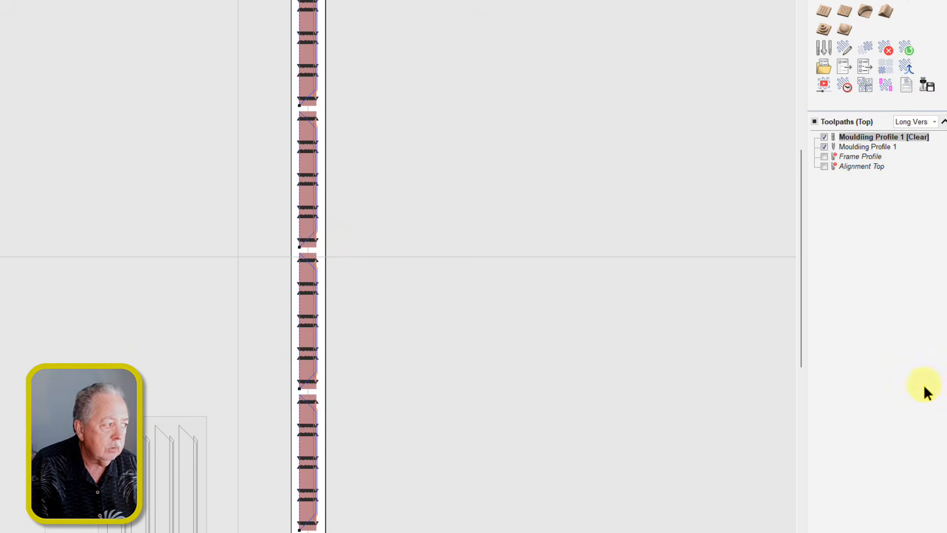
Step: Open the copied Frame Profile toolpath on the Long Version sheet, recalculate it and close the form
double_click(852, 158)
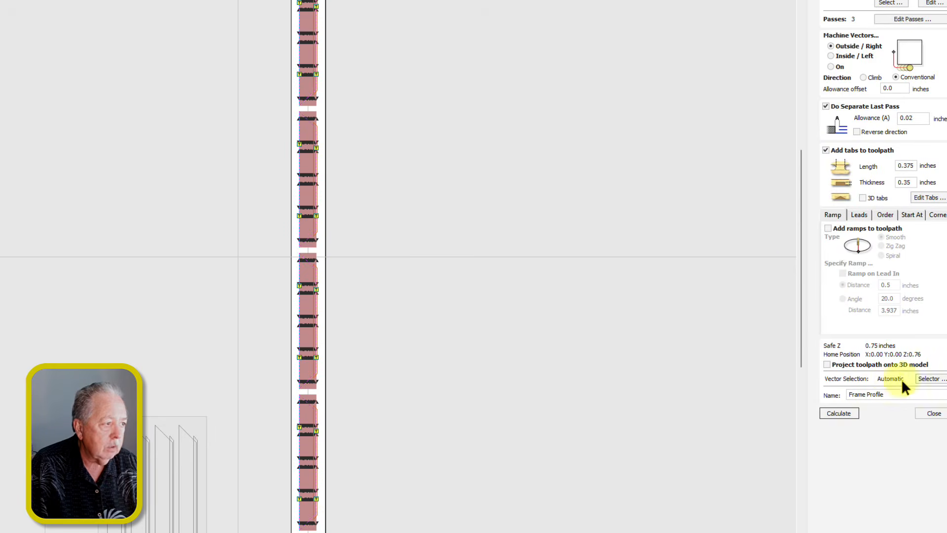
scroll(366, 87, "up", 6)
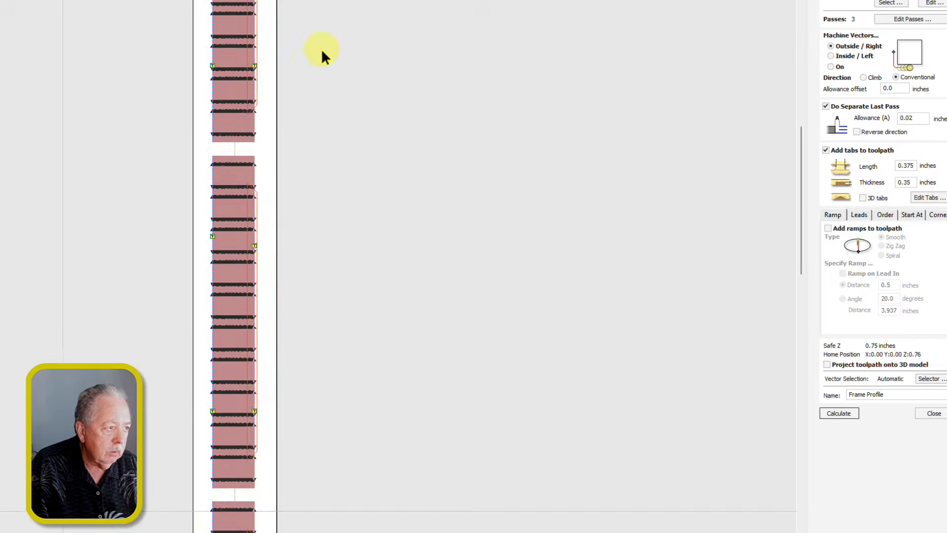
scroll(312, 174, "up", 1)
middle_click_drag(312, 174, 355, 355)
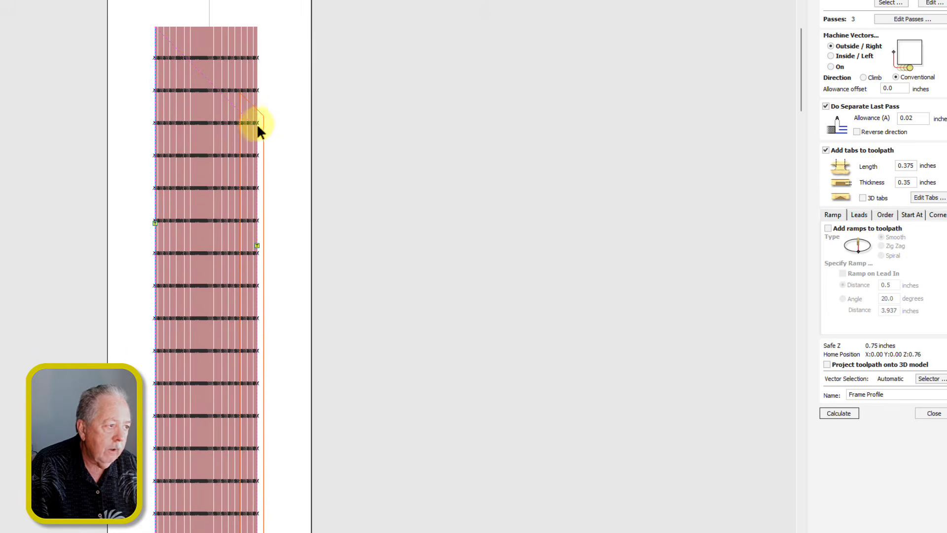
left_click(839, 414)
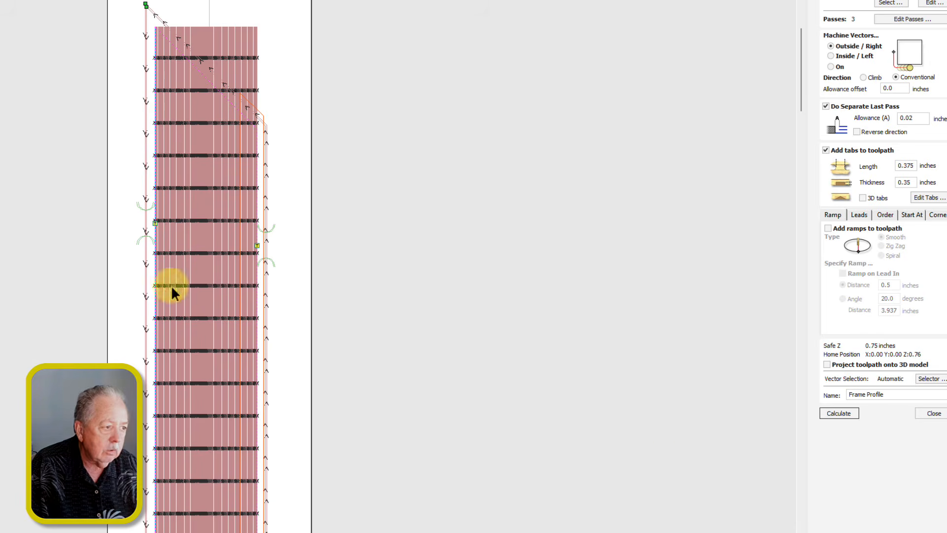
left_click(930, 414)
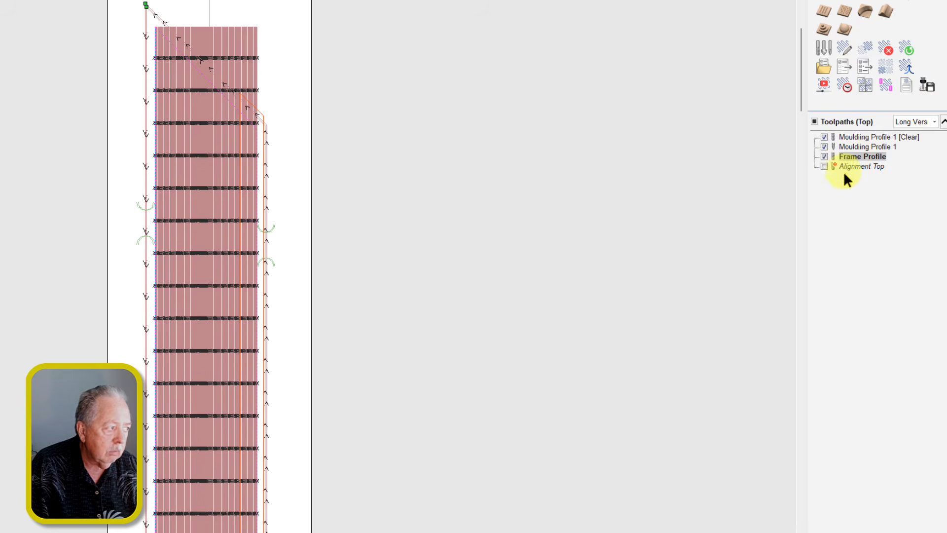
Step: Recalculate the copied Alignment Top toolpath and close its form
double_click(845, 171)
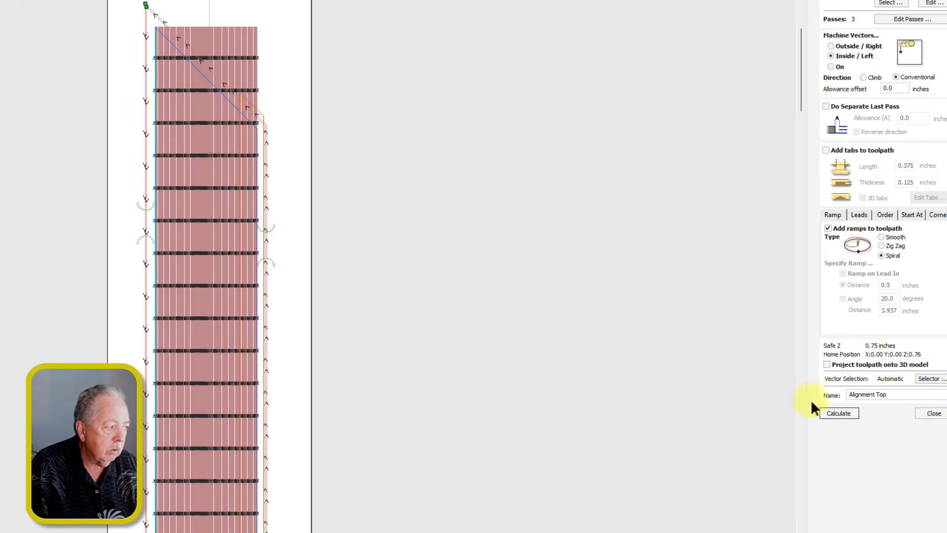
left_click(838, 414)
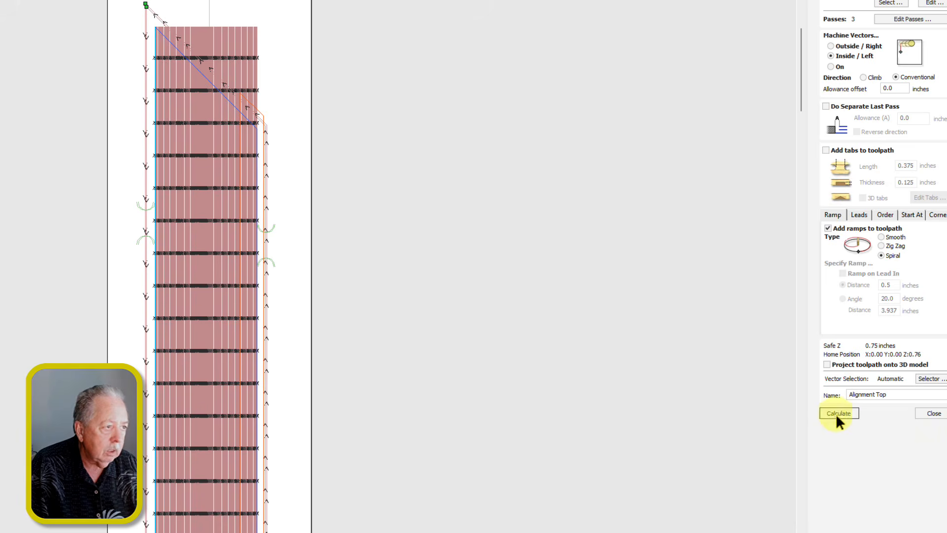
left_click(930, 415)
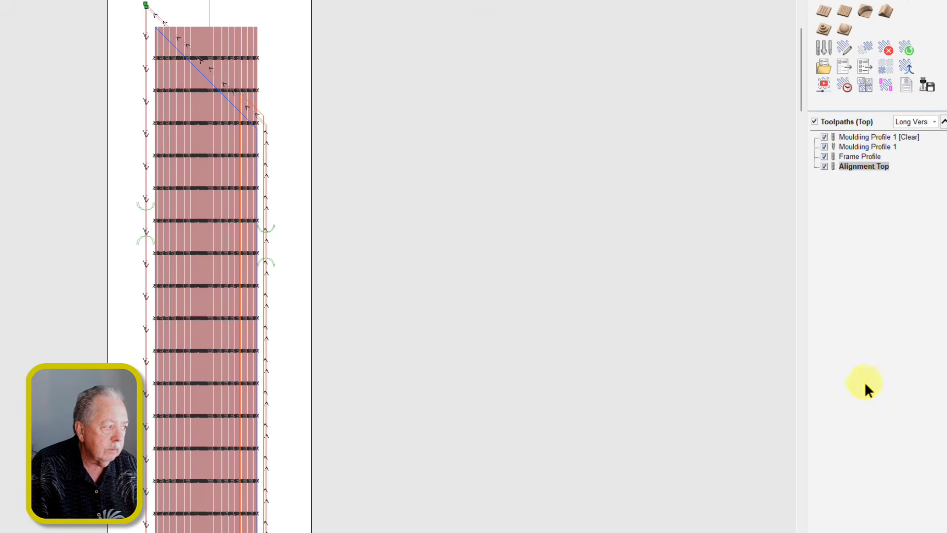
Step: Open the bottom-side Rabbet toolpath on the Long Version sheet, recalculate it and close the form
scroll(393, 114, "down", 5)
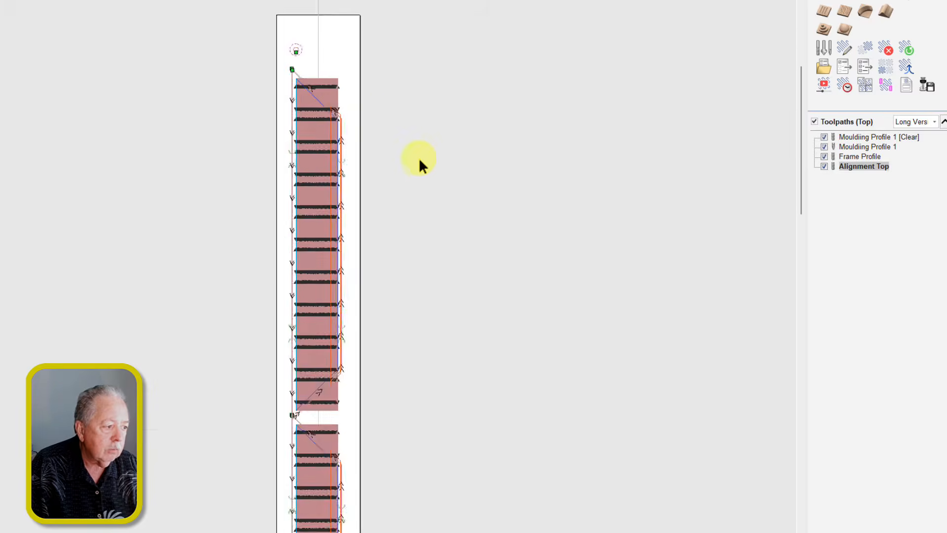
scroll(419, 202, "up", 3)
middle_click_drag(401, 313, 389, 295)
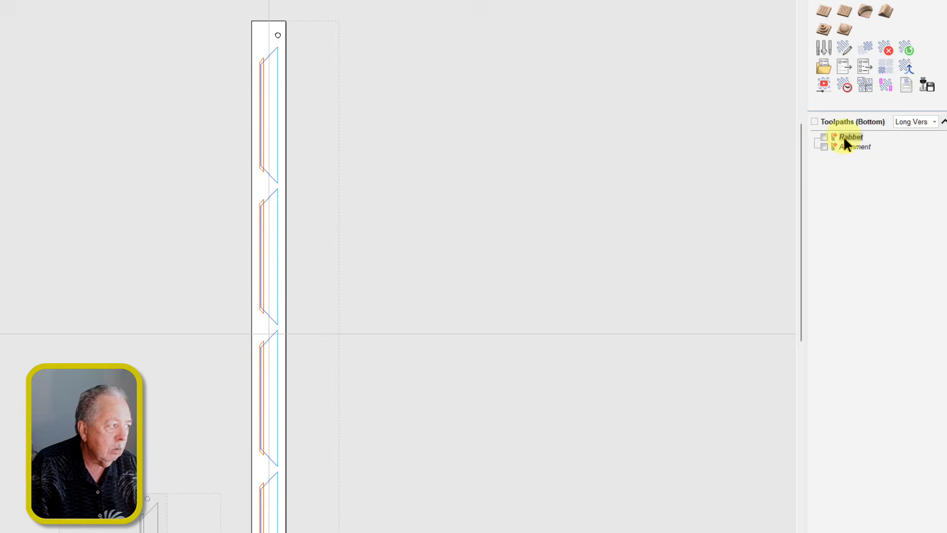
double_click(844, 140)
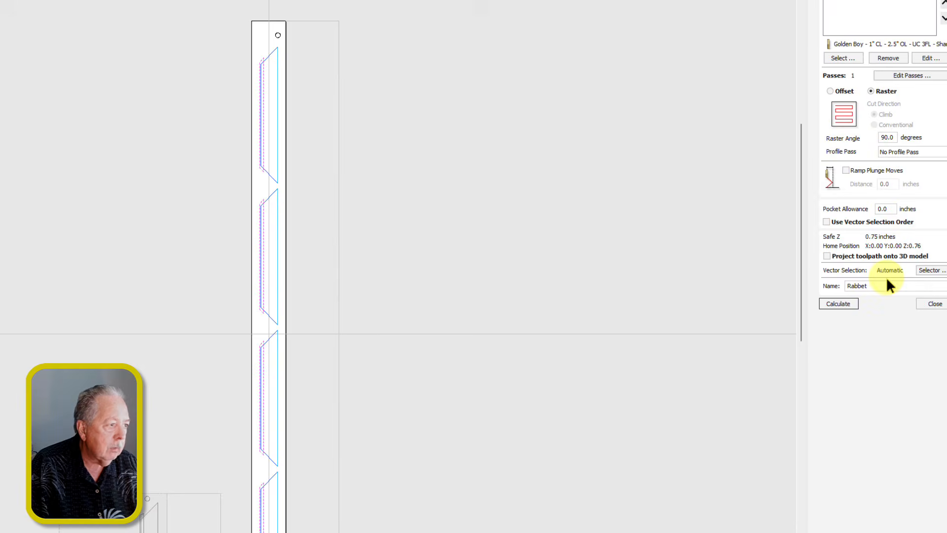
left_click(839, 304)
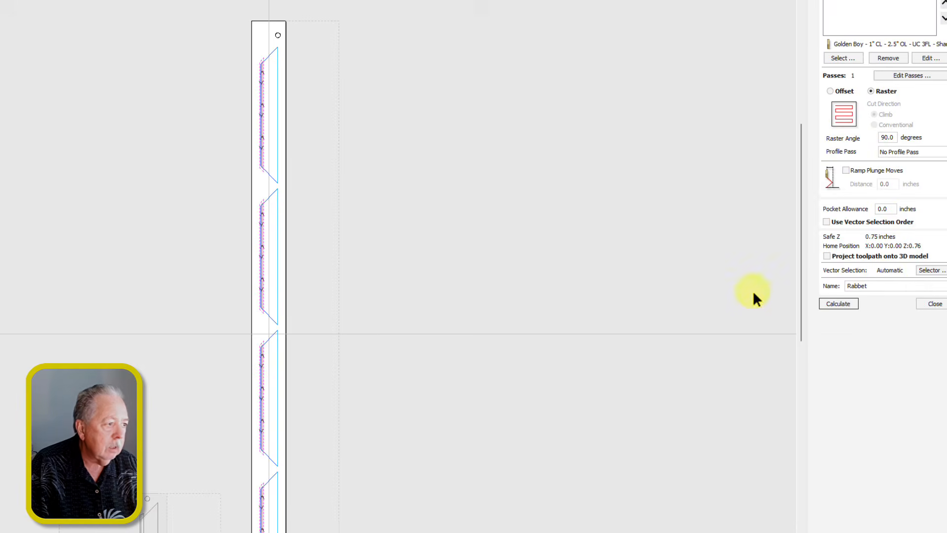
middle_click_drag(305, 290, 303, 185)
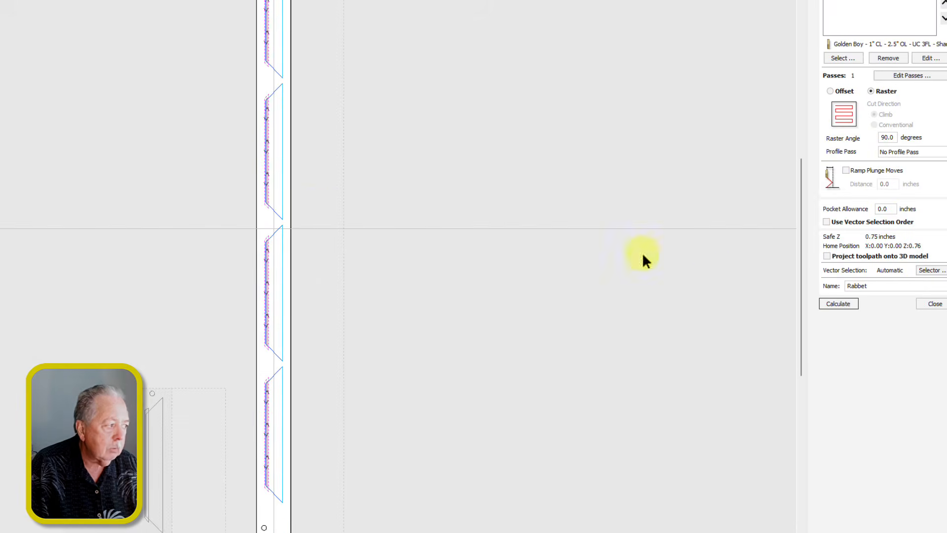
left_click(936, 304)
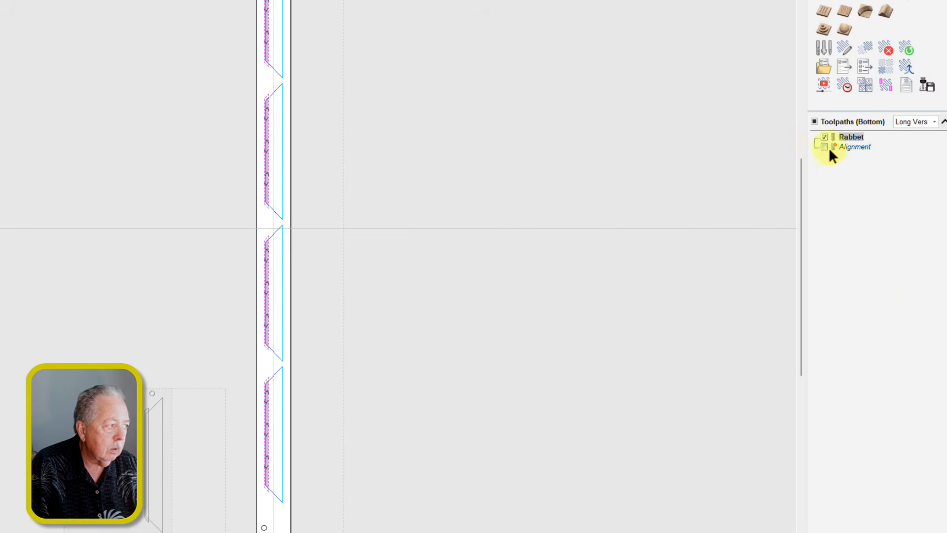
Step: Recalculate the bottom-side Alignment toolpath and close its form
double_click(829, 148)
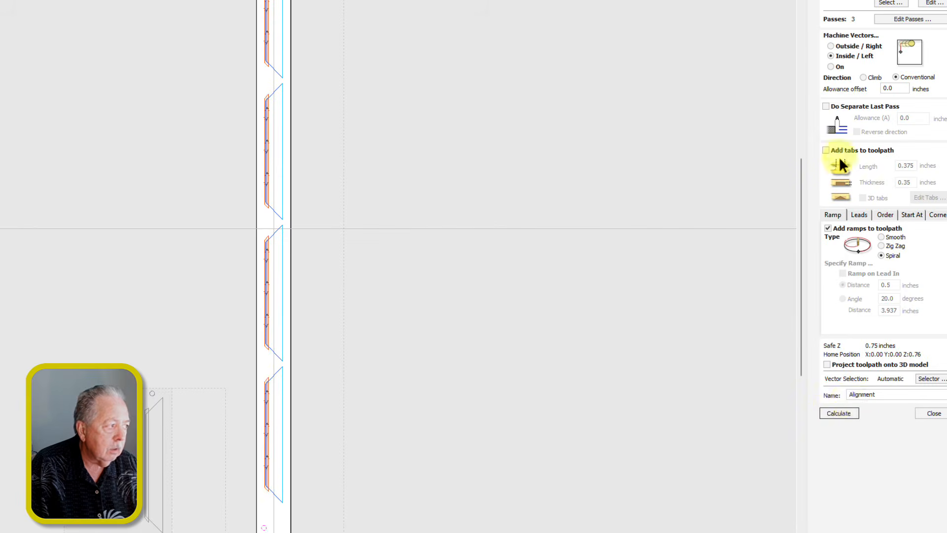
left_click(829, 415)
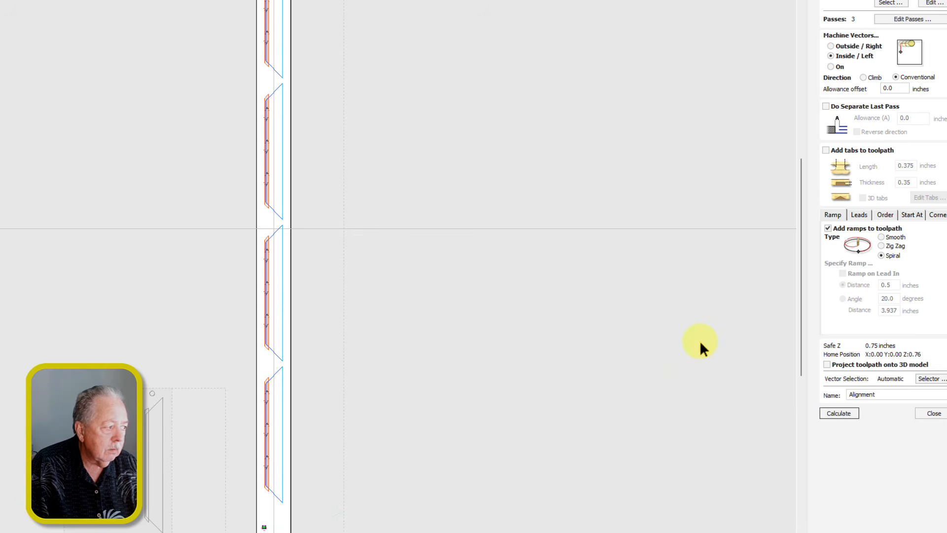
left_click(926, 417)
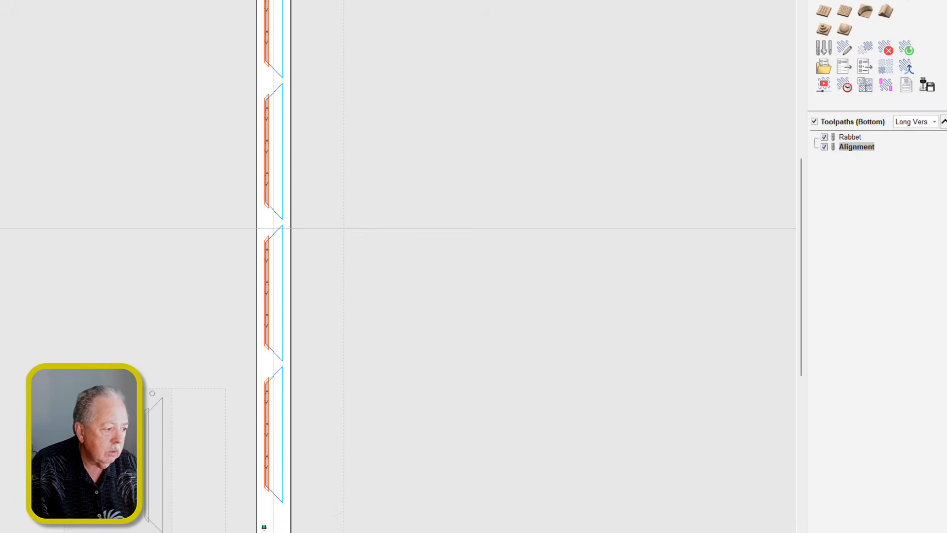
Step: Preview all sides of the Long Version sheet's toolpaths
middle_click_drag(365, 81, 347, 162)
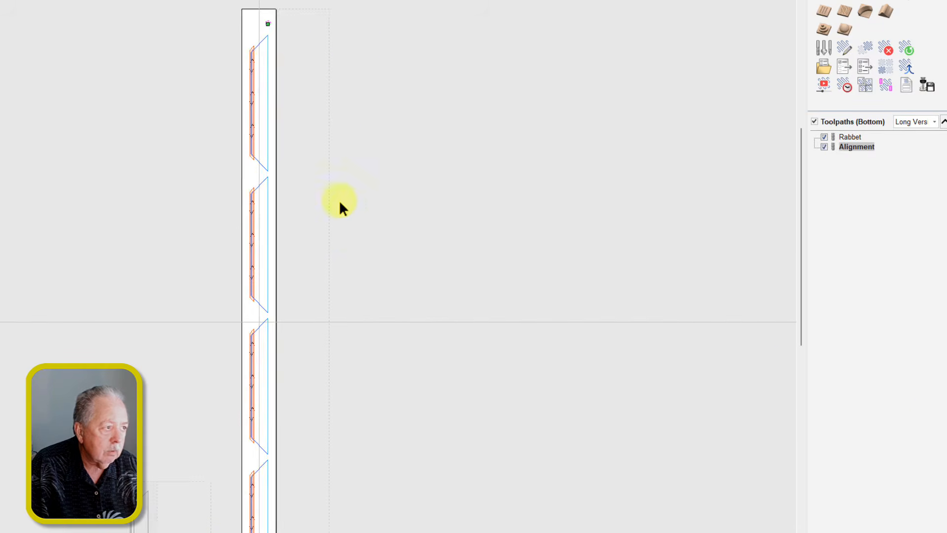
scroll(349, 254, "up", 1)
scroll(364, 326, "down", 1)
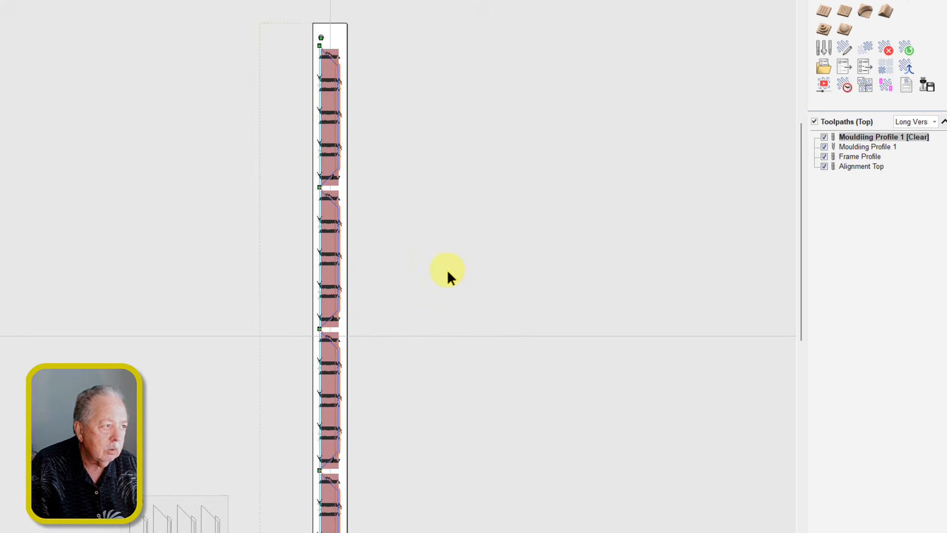
scroll(447, 270, "up", 2)
middle_click_drag(407, 224, 389, 213)
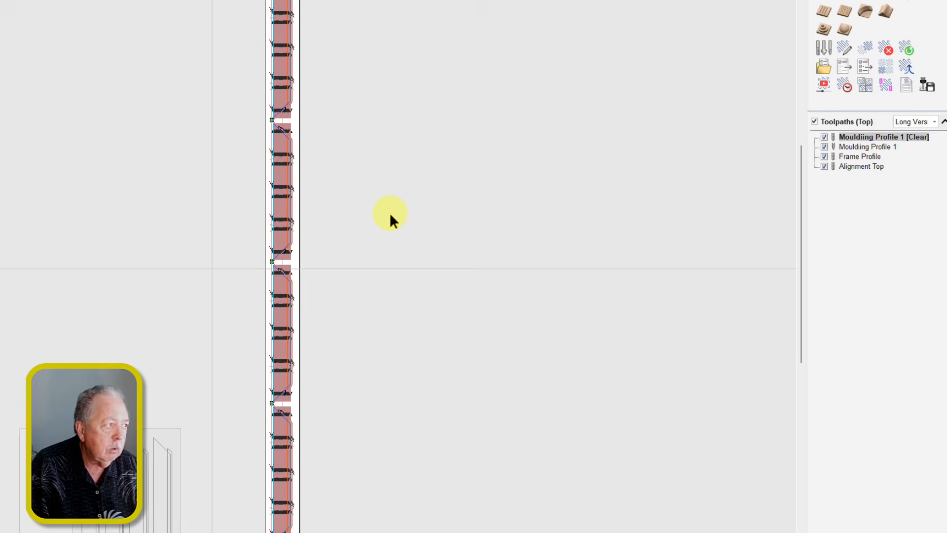
left_click(828, 89)
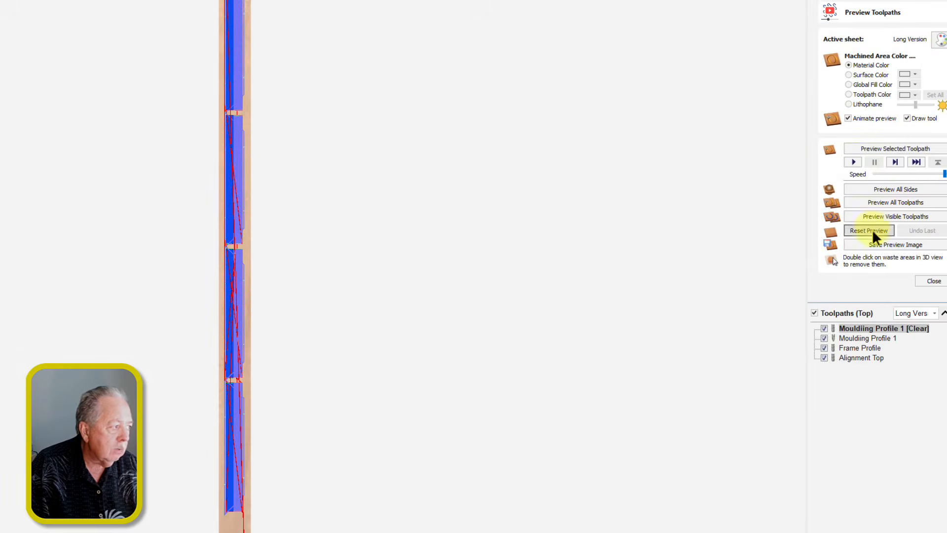
left_click(872, 191)
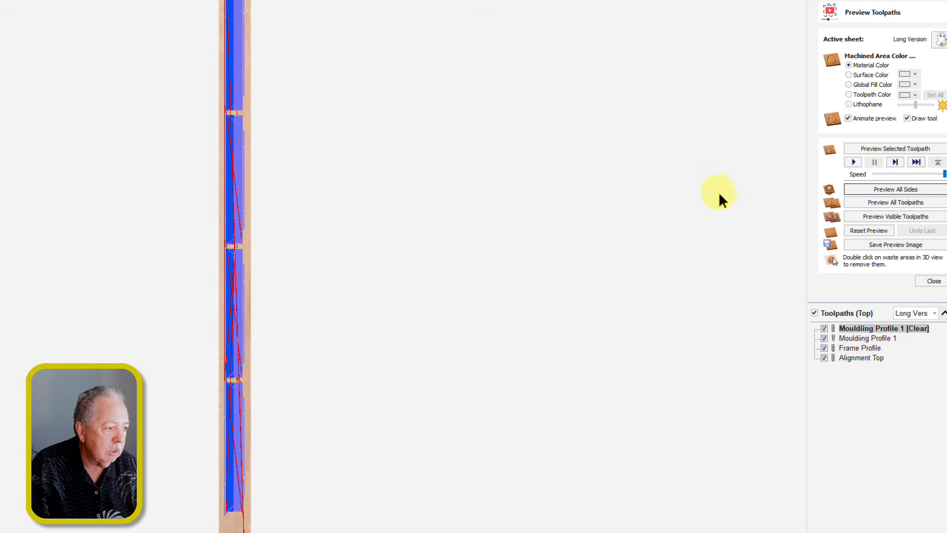